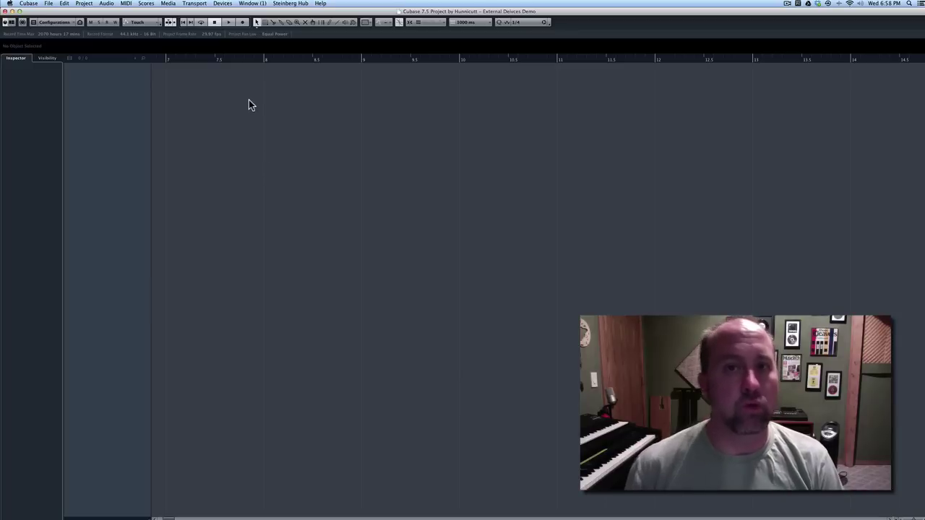
# Open Devices > VST Connections and go to its empty External Instruments page
pyautogui.click(219, 3)
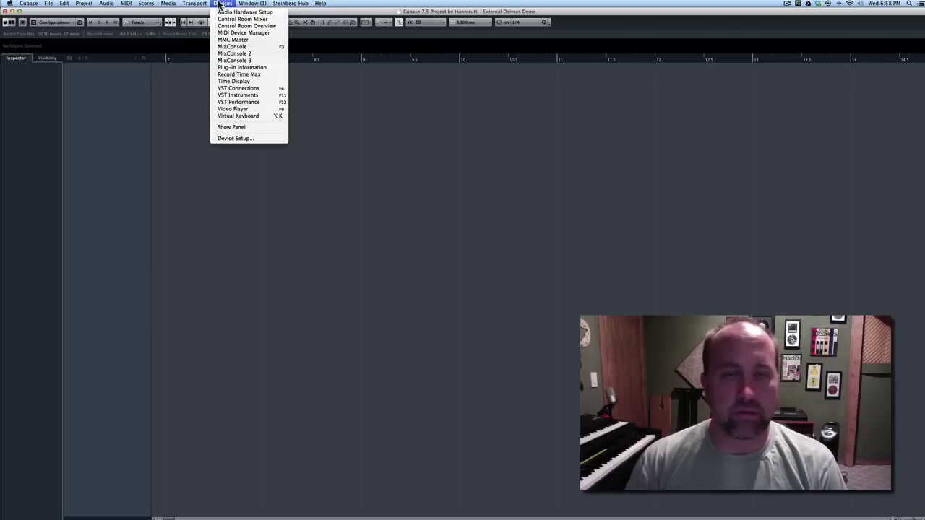
pyautogui.click(258, 87)
pyautogui.click(406, 103)
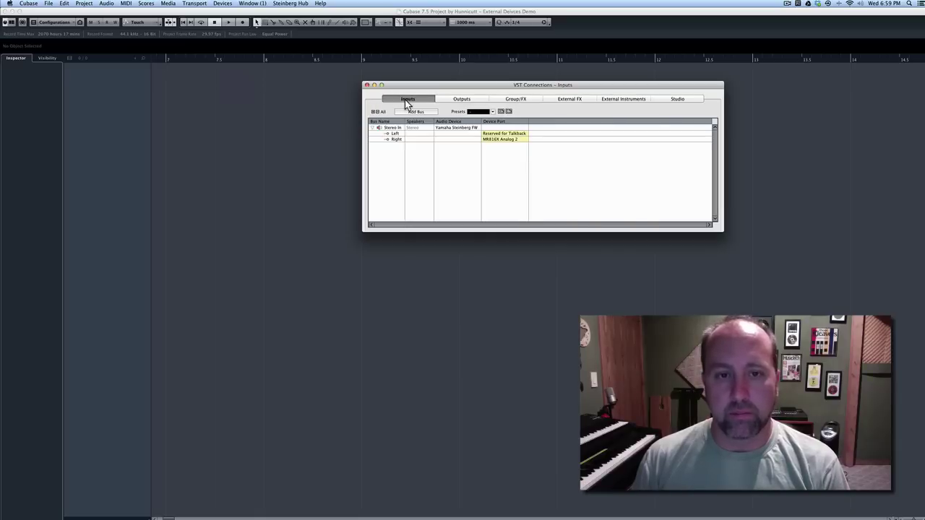
pyautogui.click(462, 101)
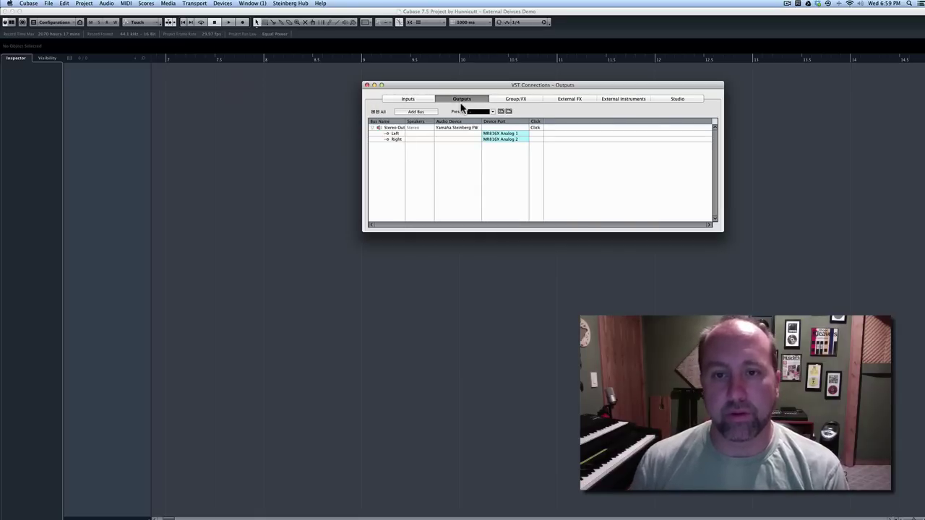
pyautogui.click(613, 101)
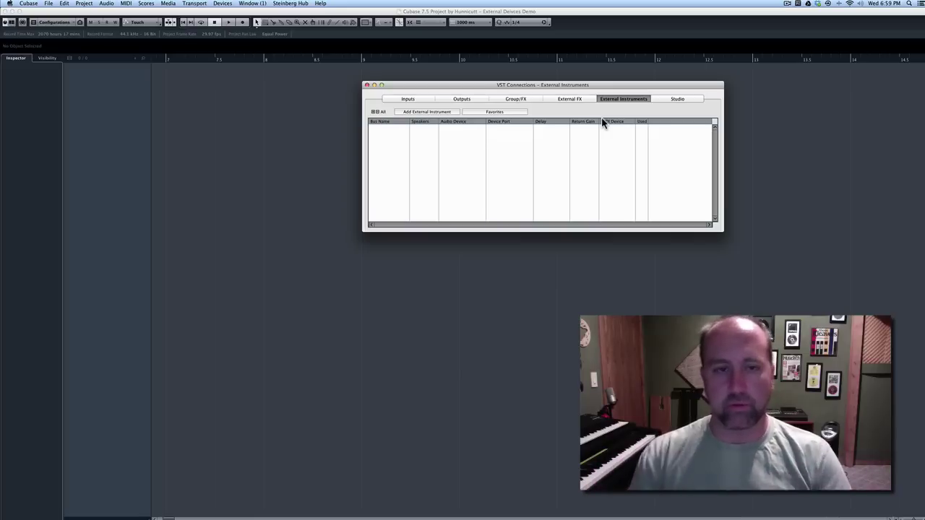
# Add an external instrument named D-110 with Mono Returns 0 and Stereo Returns 1
pyautogui.click(421, 112)
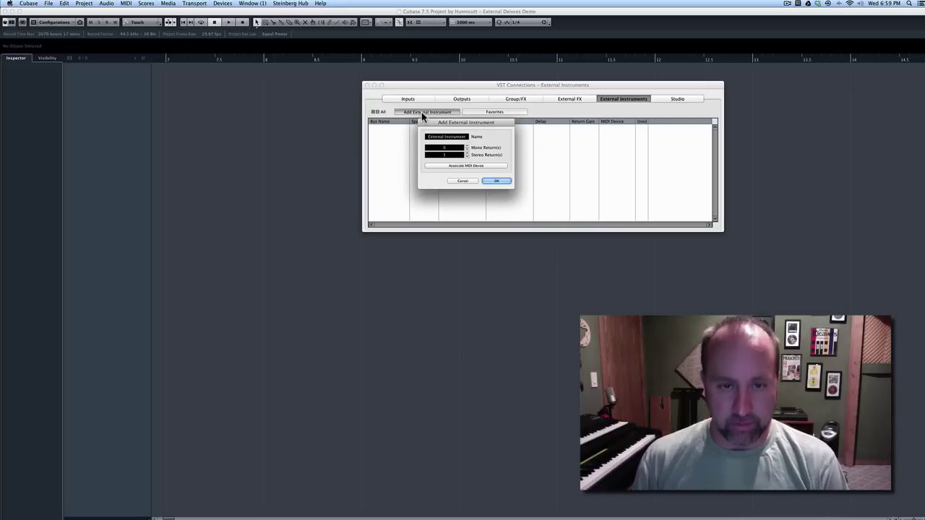
pyautogui.click(194, 117)
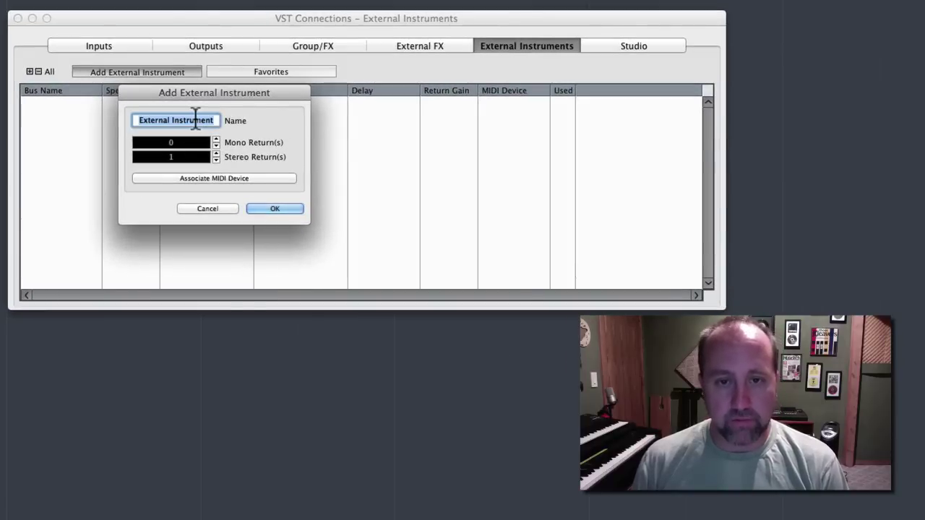
pyautogui.write('D-110')
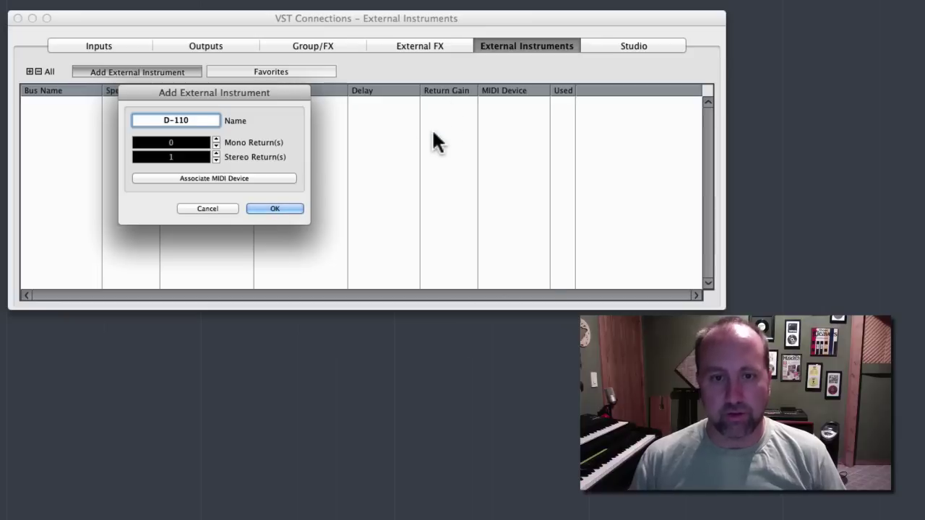
pyautogui.click(215, 139)
pyautogui.click(216, 146)
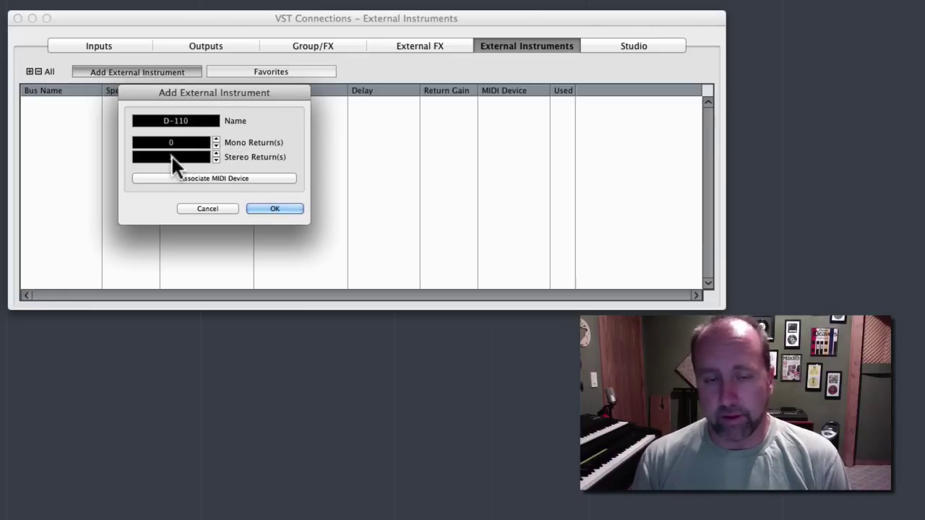
pyautogui.write('1')
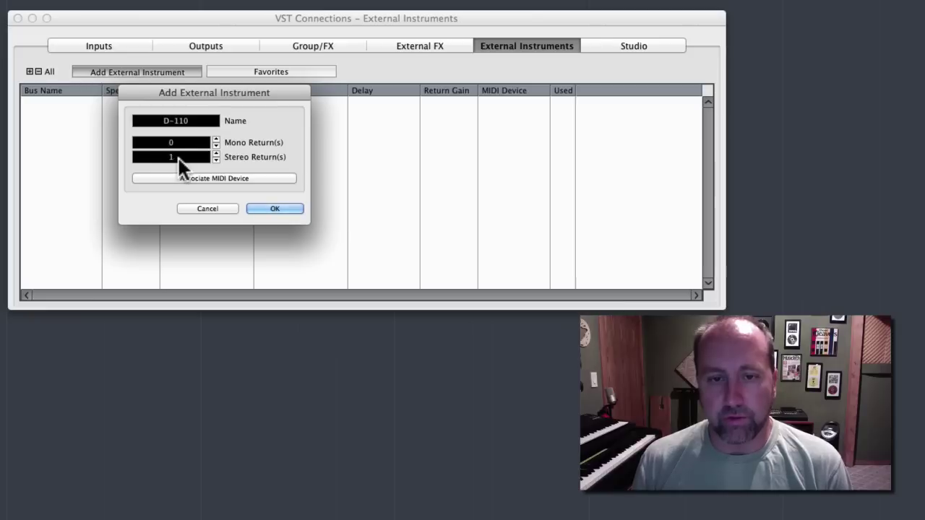
# Associate the D-110 MIDI device with the new instrument and confirm it
pyautogui.click(225, 175)
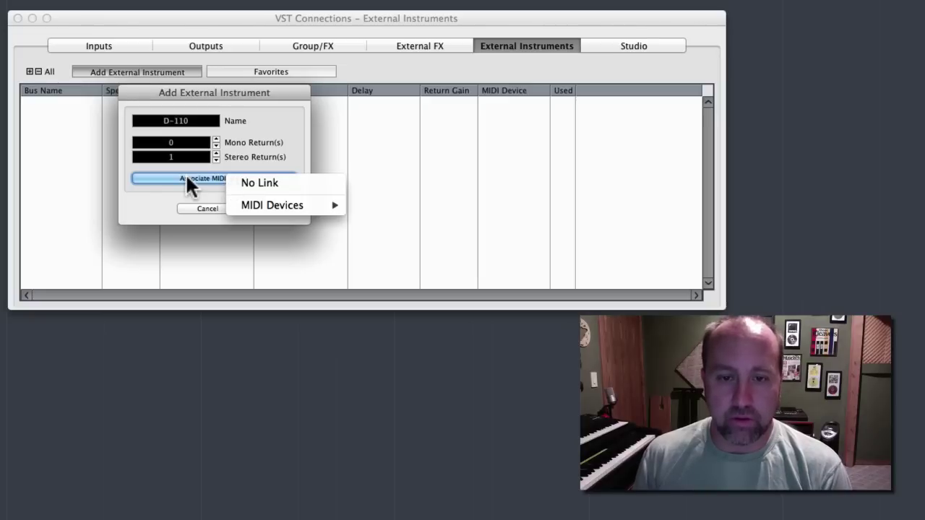
pyautogui.moveTo(273, 208)
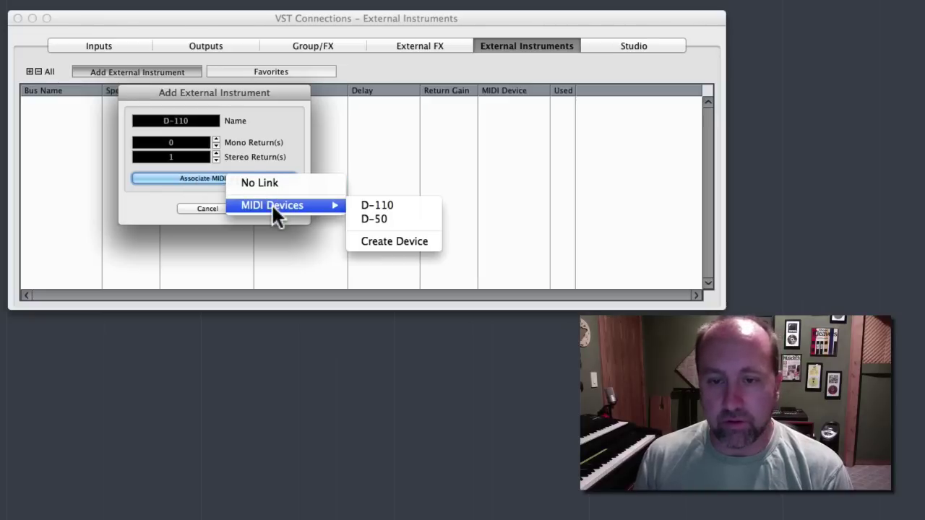
pyautogui.click(403, 206)
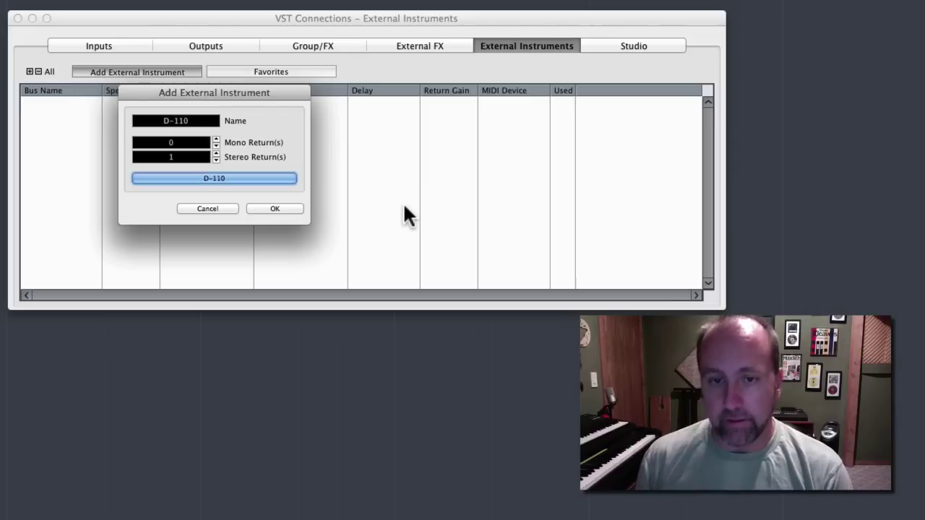
pyautogui.click(291, 208)
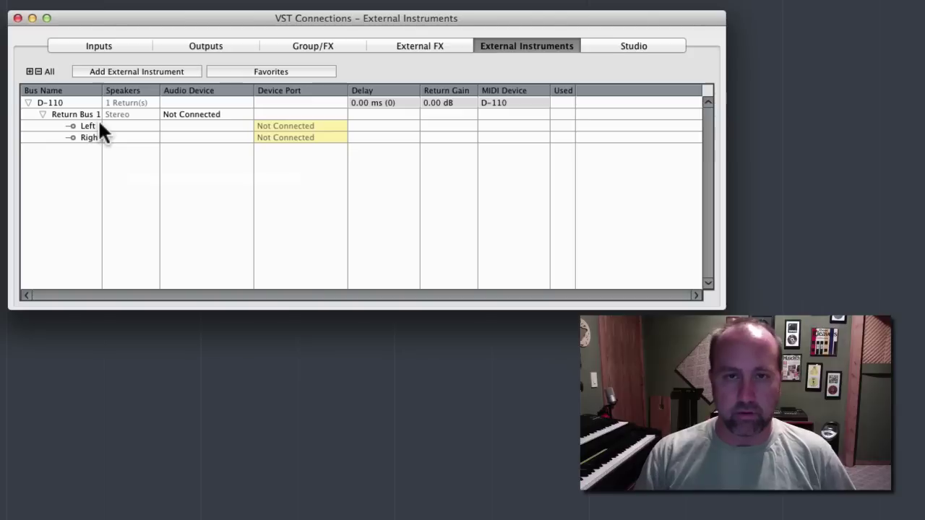
# Set Return Bus 1's audio device to Yamaha Steinberg FW
pyautogui.click(182, 114)
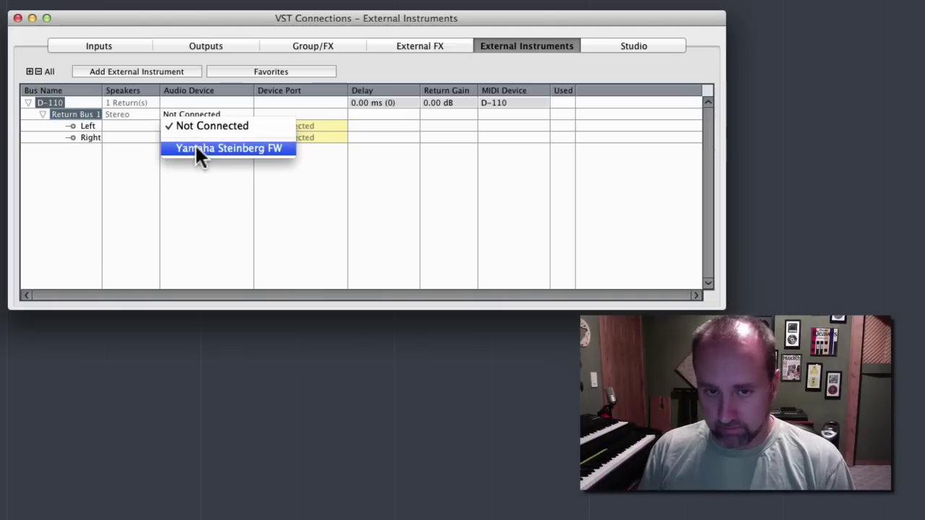
pyautogui.click(224, 148)
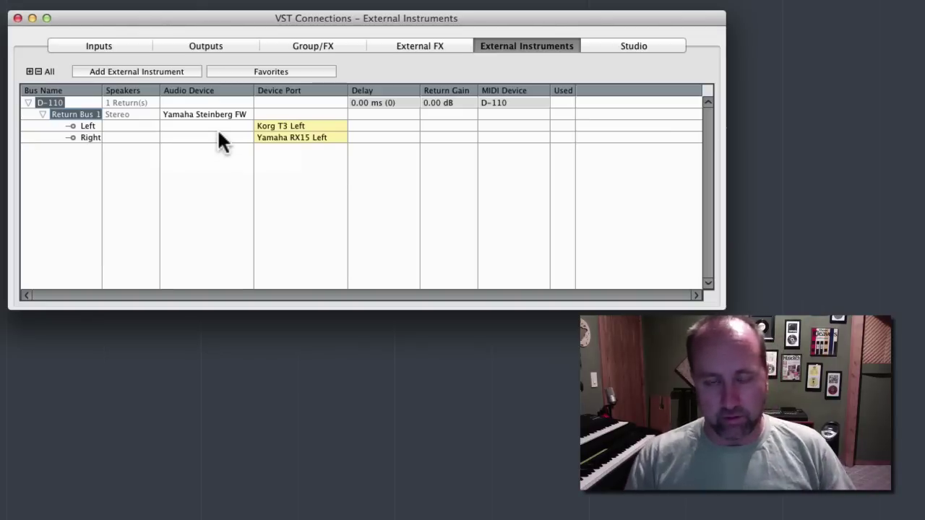
# Assign Roland D-110 Left to the left return channel, accepting the exclusive-port warnings
pyautogui.click(304, 126)
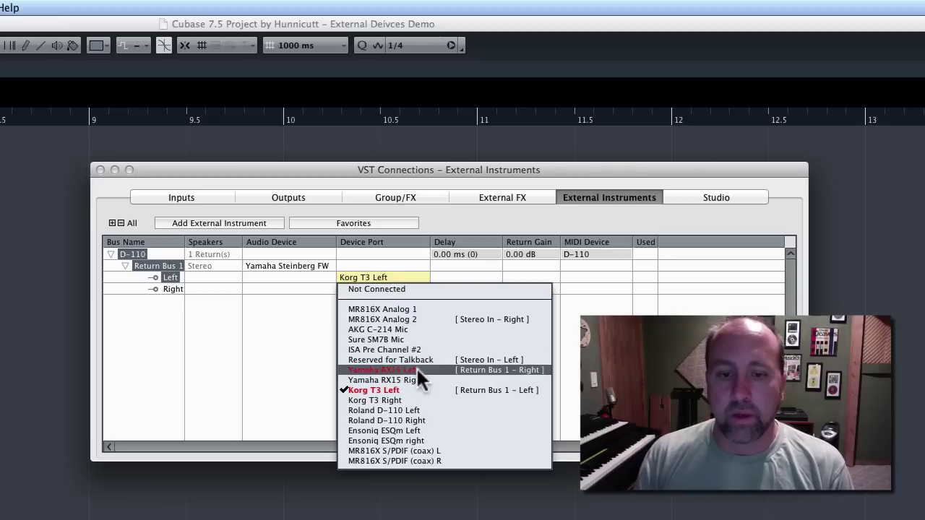
pyautogui.click(436, 410)
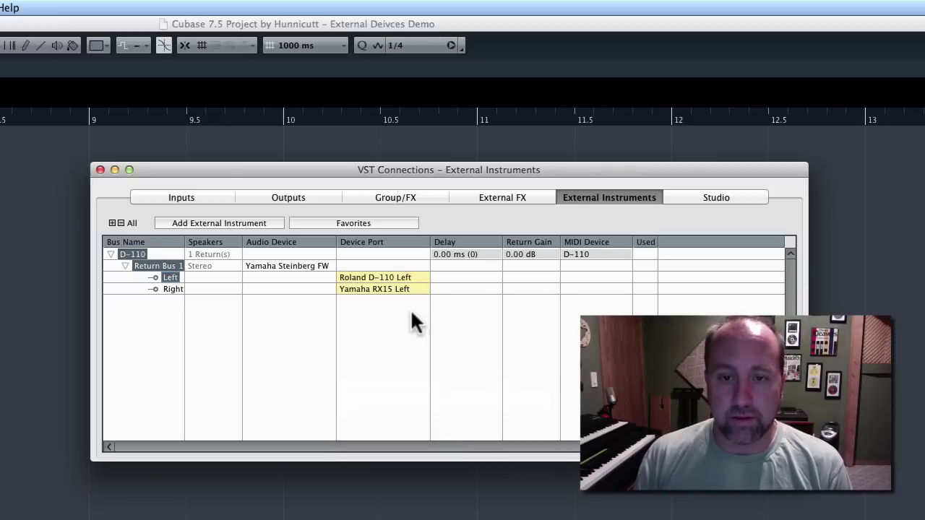
pyautogui.click(406, 289)
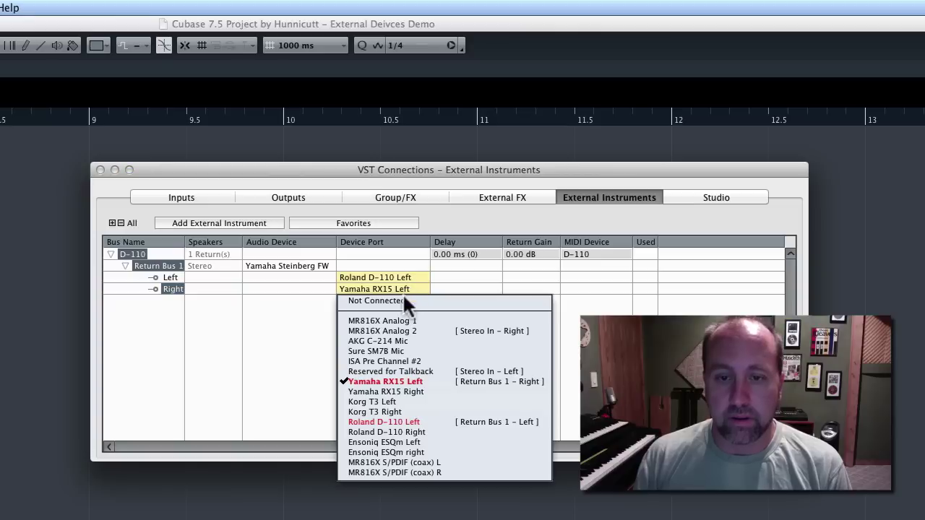
pyautogui.click(409, 421)
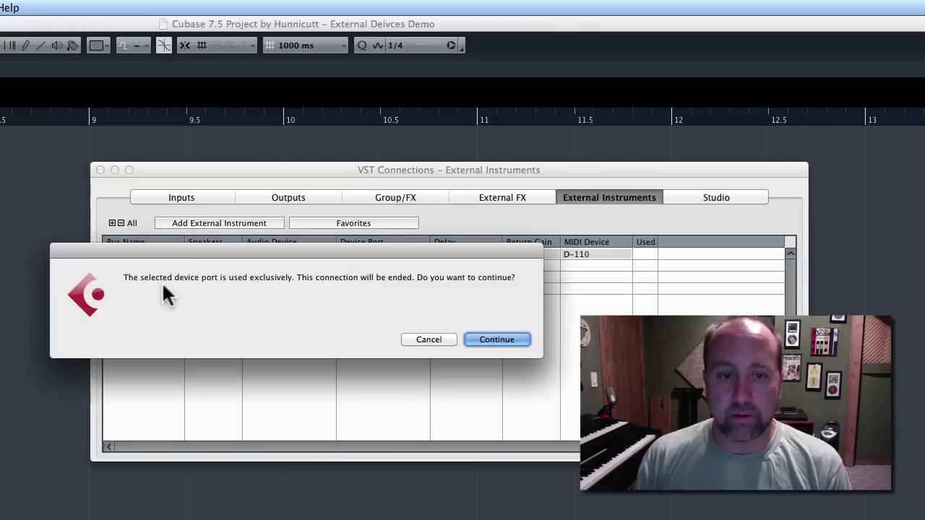
pyautogui.click(482, 341)
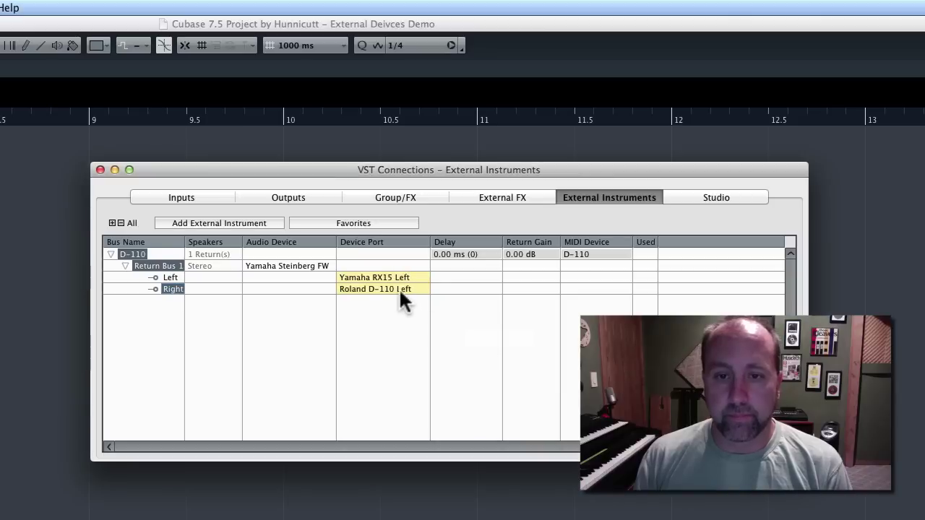
pyautogui.click(403, 279)
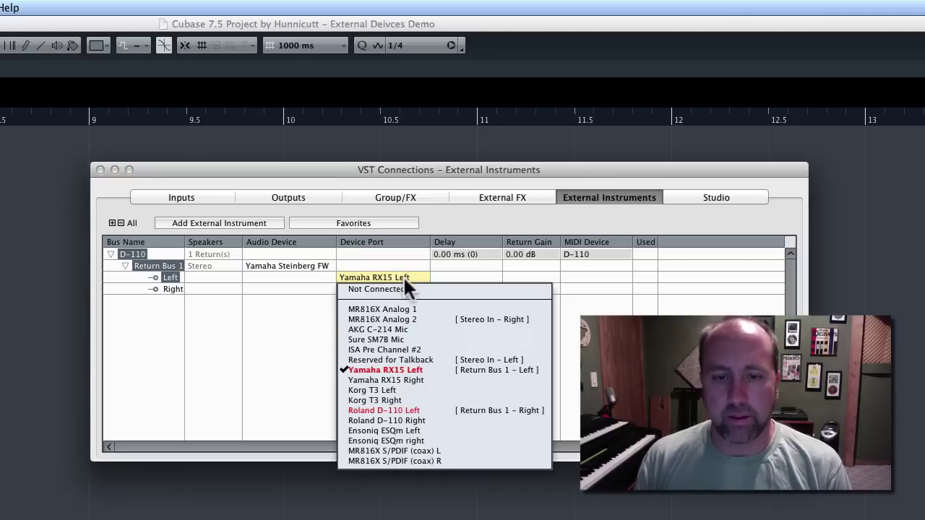
pyautogui.click(418, 410)
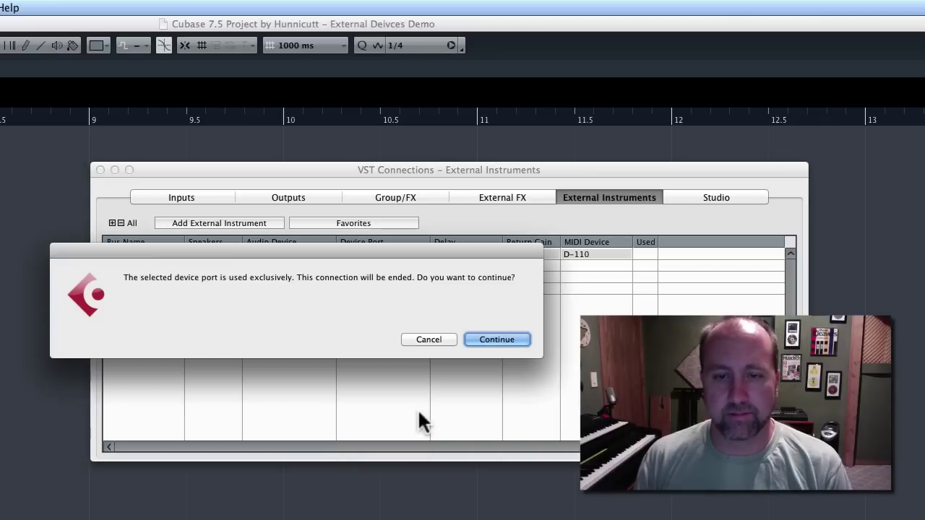
pyautogui.click(495, 340)
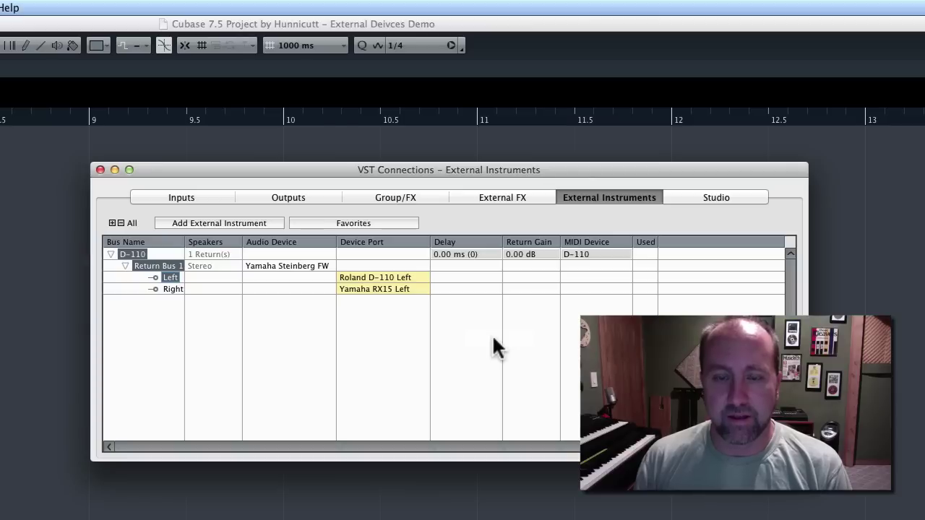
# Assign Roland D-110 Right to the right return channel
pyautogui.click(406, 289)
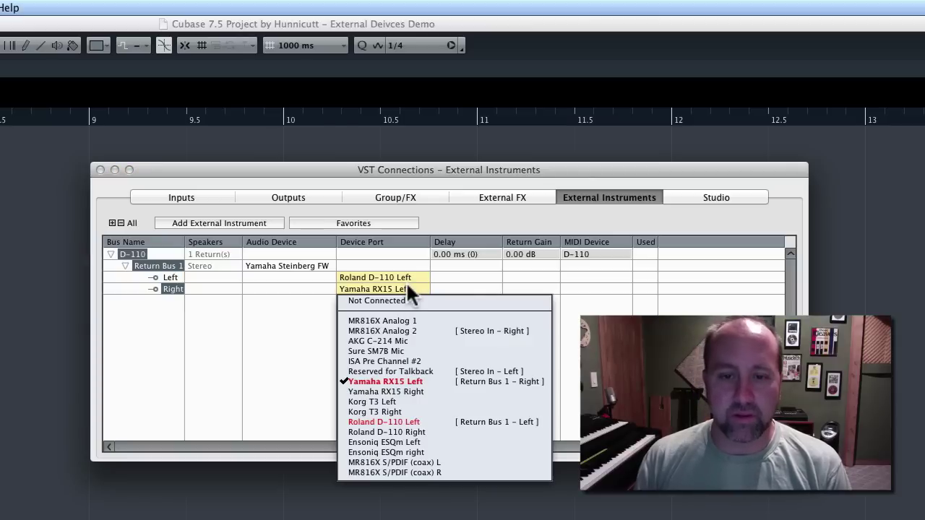
pyautogui.click(358, 382)
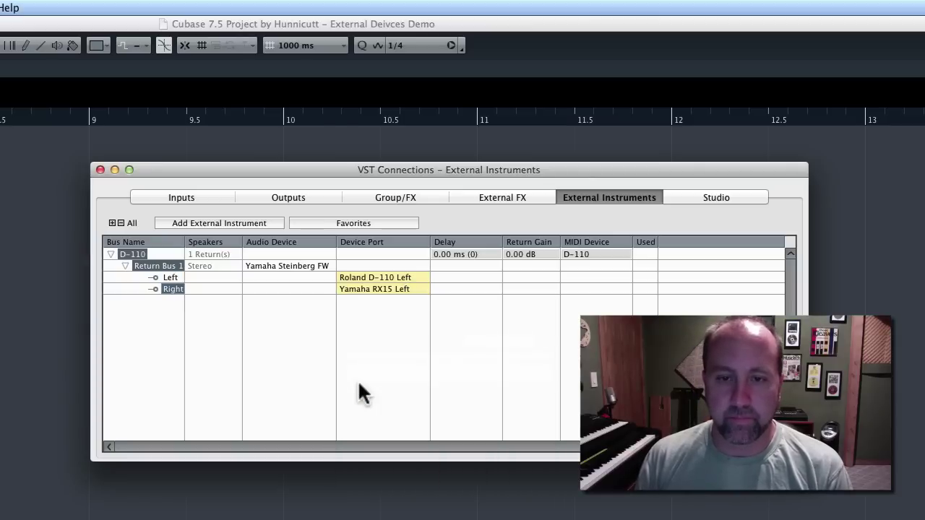
pyautogui.click(378, 288)
pyautogui.click(372, 352)
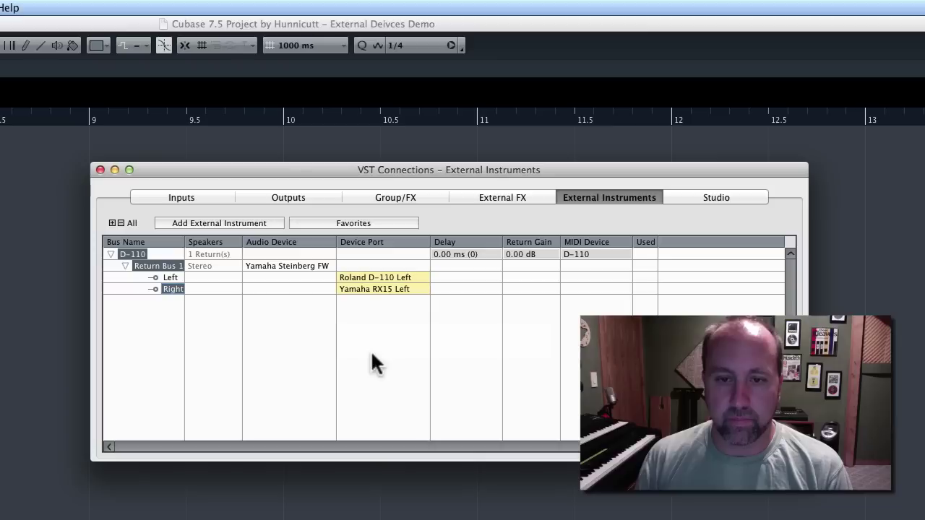
pyautogui.click(391, 287)
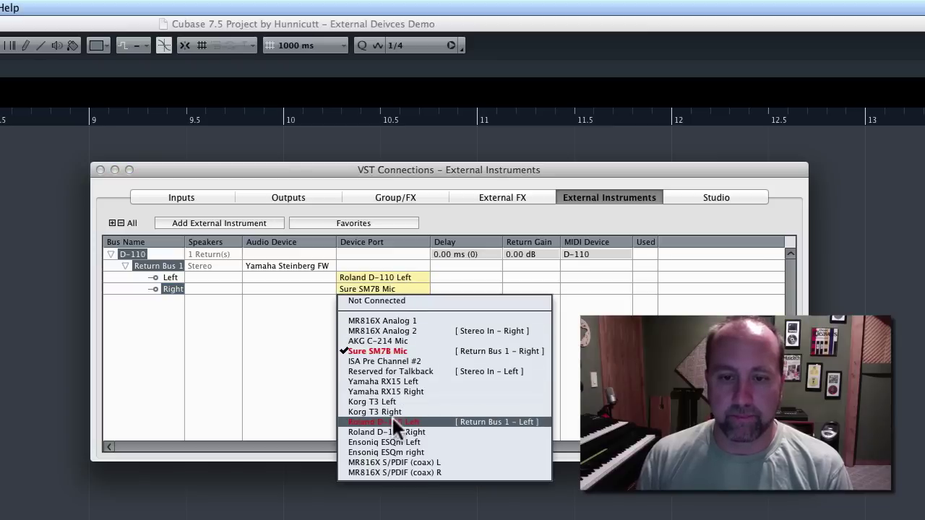
pyautogui.click(408, 432)
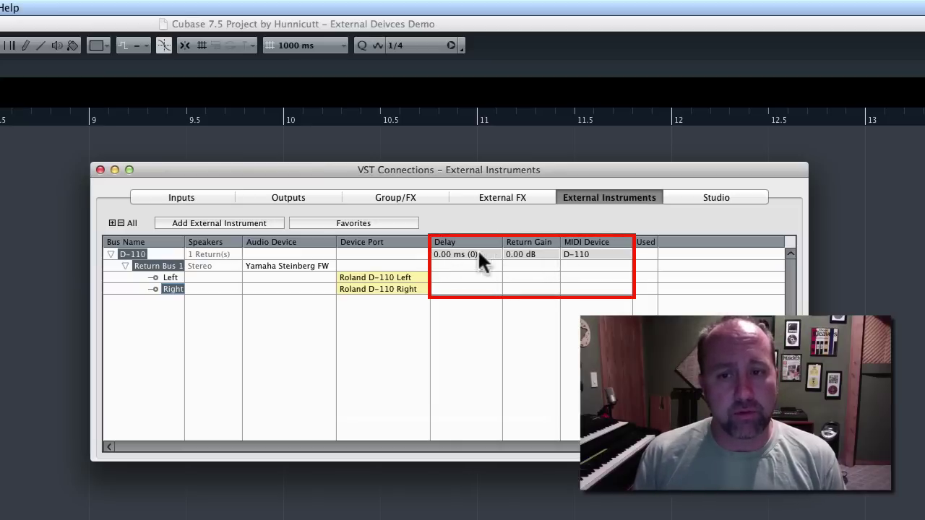
# Keep D-110's return gain at 0.00 dB and collapse its bus in the list
pyautogui.click(588, 253)
pyautogui.moveTo(665, 286)
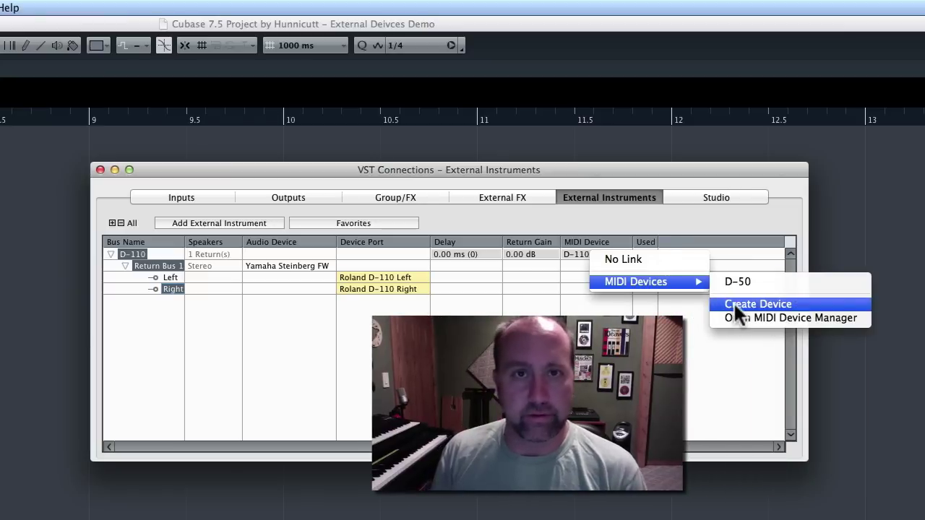
pyautogui.click(501, 254)
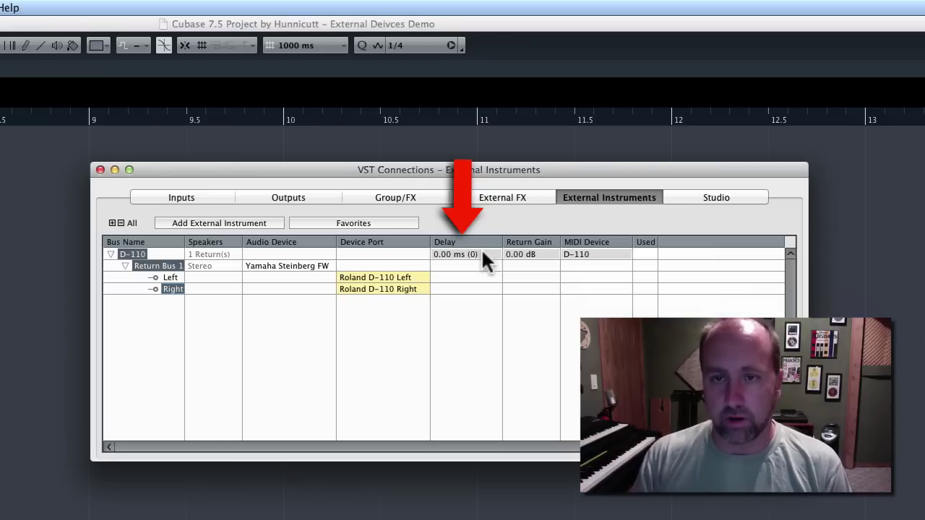
pyautogui.click(522, 250)
pyautogui.click(544, 254)
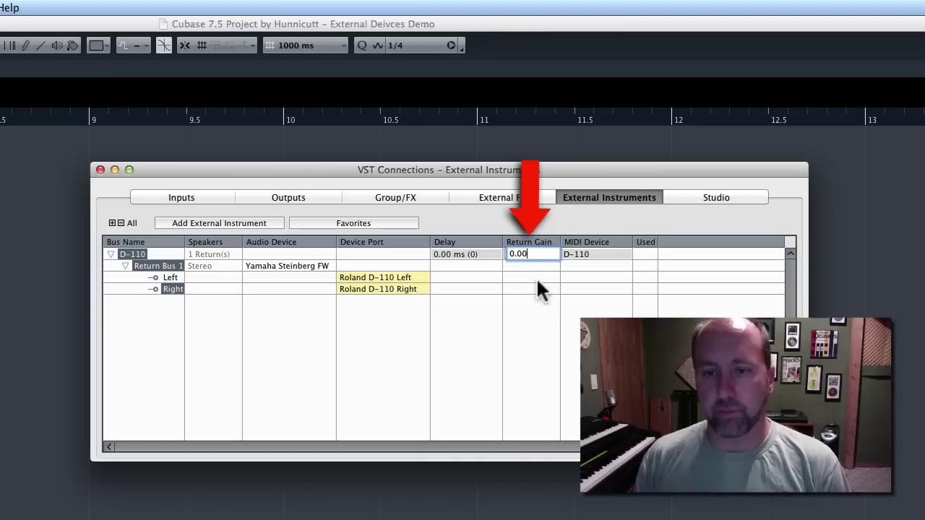
pyautogui.click(531, 273)
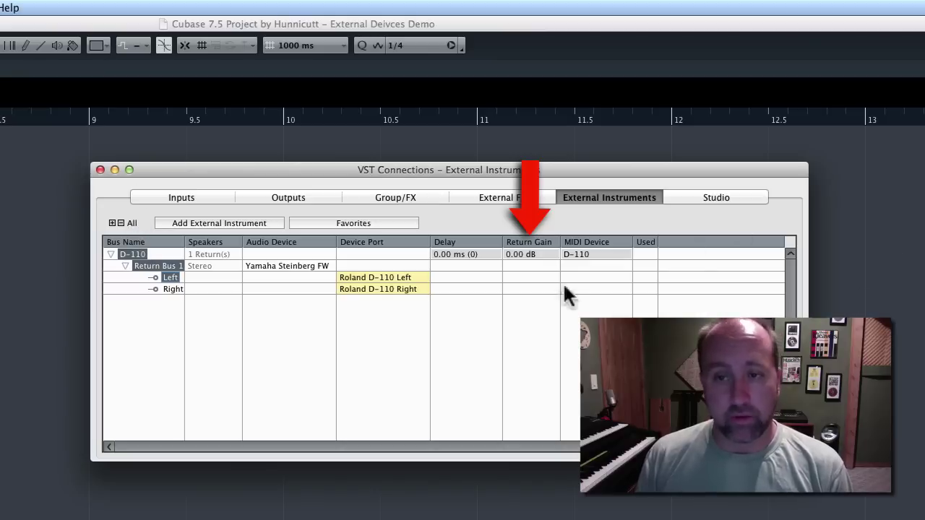
pyautogui.click(111, 254)
# Close VST Connections and add an instrument track using External Plug-ins - D-110
pyautogui.click(100, 171)
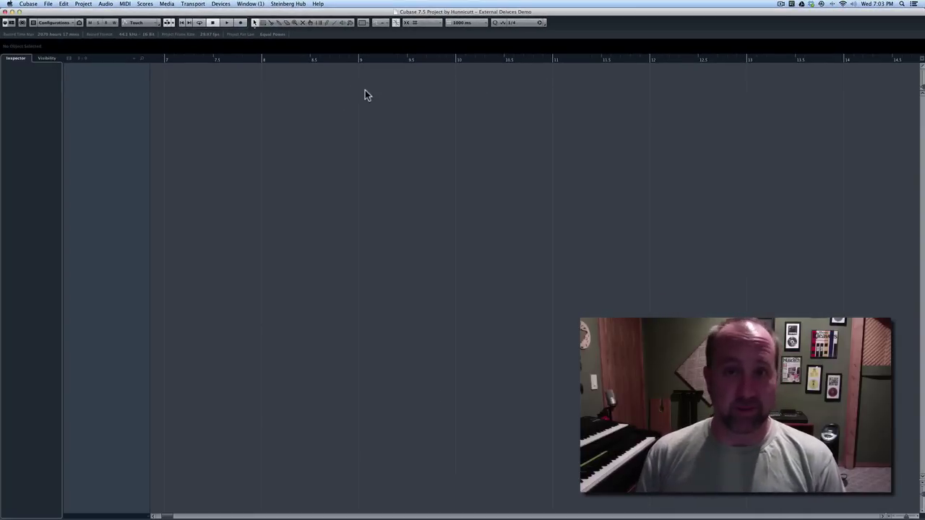
pyautogui.rightClick(119, 94)
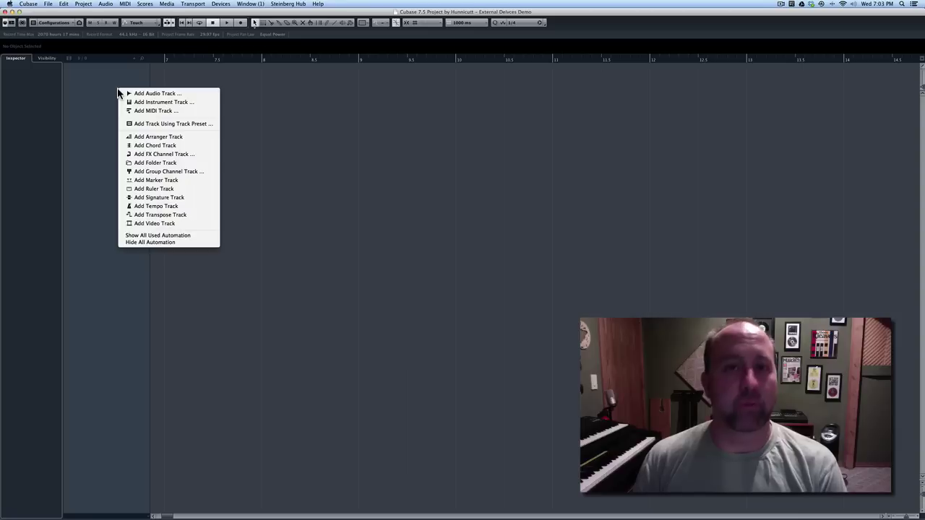
pyautogui.click(172, 104)
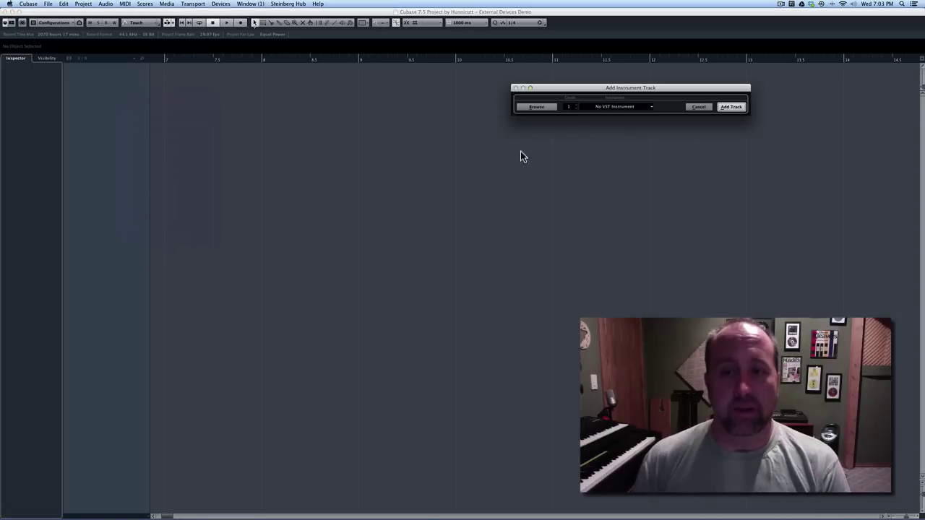
pyautogui.moveTo(688, 91); pyautogui.dragTo(514, 86)
pyautogui.click(493, 96)
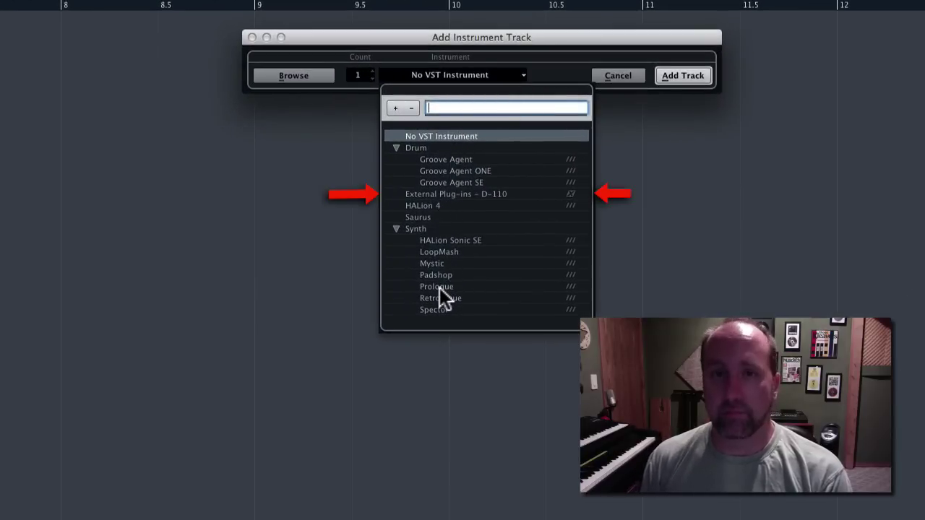
pyautogui.click(437, 193)
pyautogui.click(470, 75)
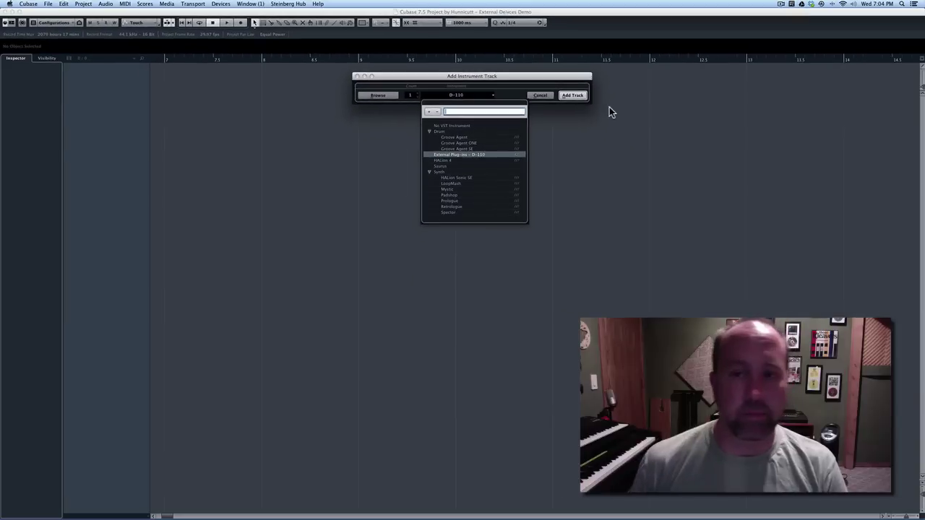
pyautogui.click(492, 96)
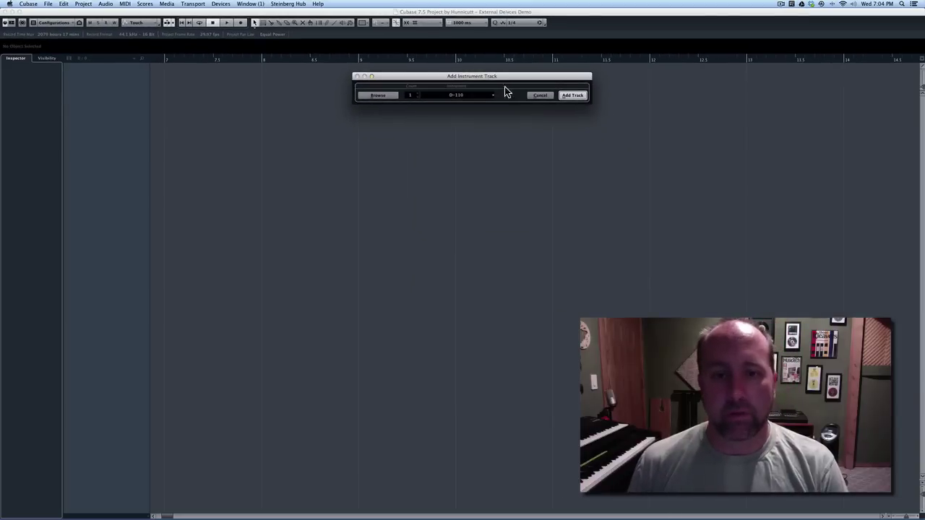
pyautogui.click(568, 96)
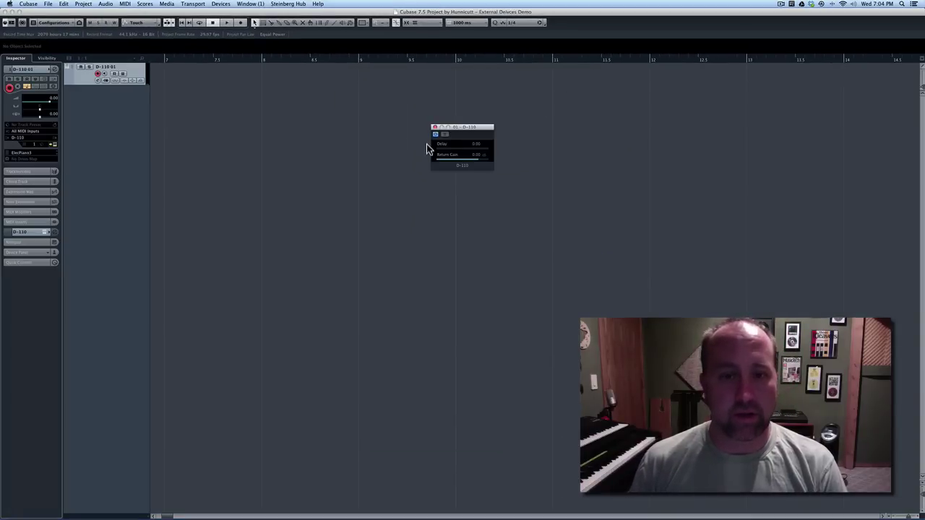
# Enlarge the D-110 track and step through programs from ElecPiano4 to PipeOrgan2
pyautogui.moveTo(142, 82); pyautogui.dragTo(264, 91)
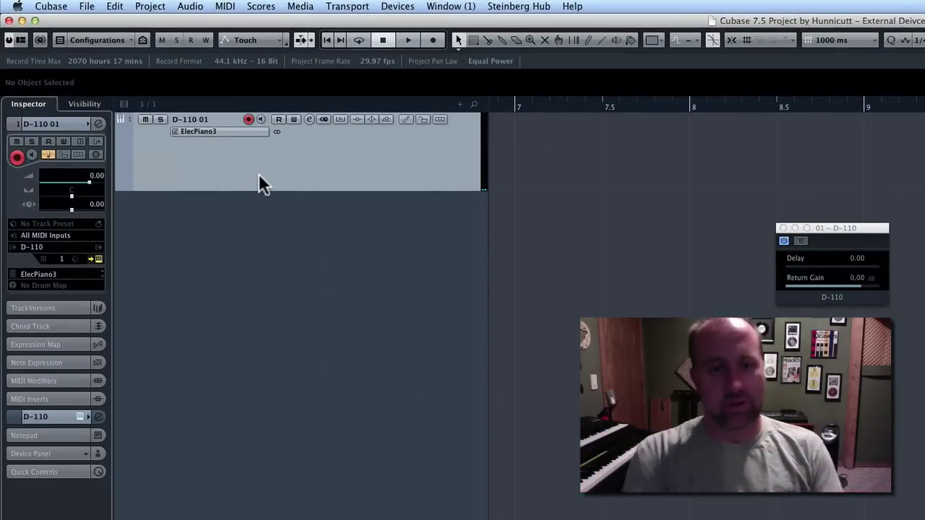
pyautogui.click(783, 227)
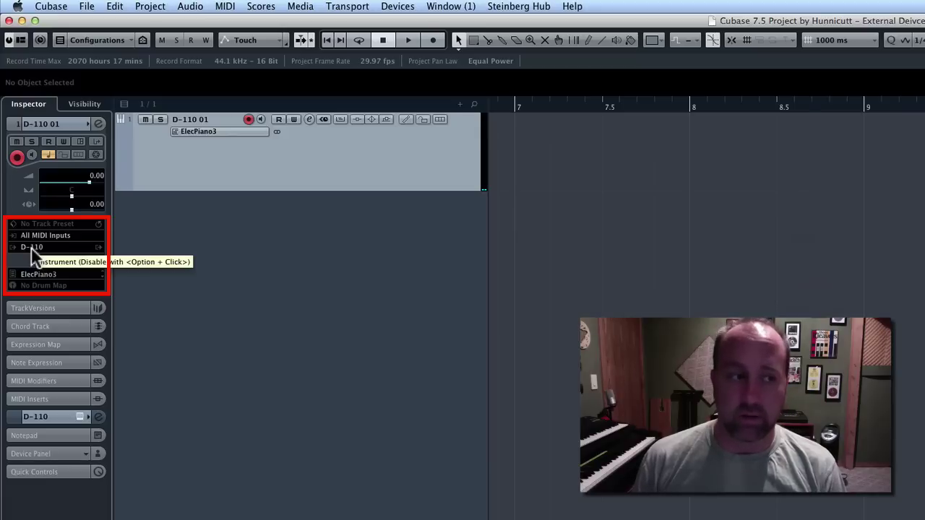
pyautogui.click(102, 281)
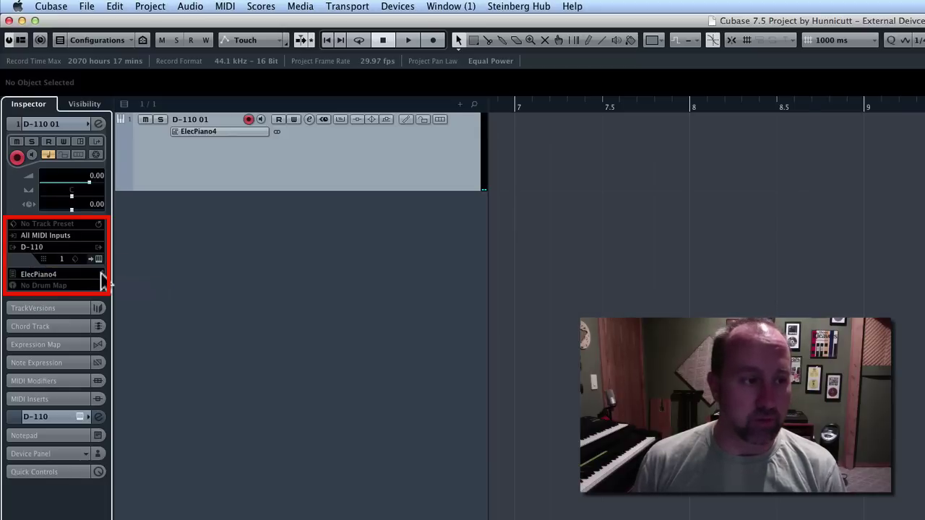
pyautogui.click(102, 282)
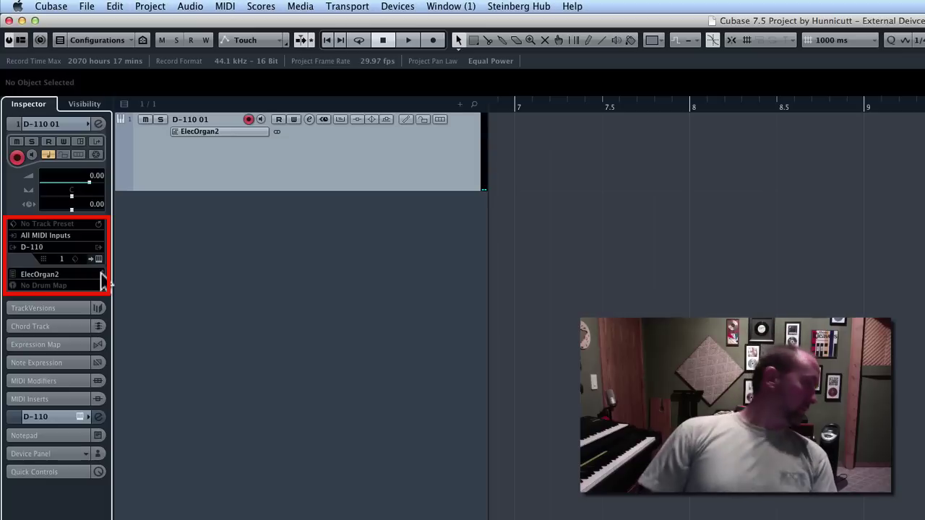
pyautogui.click(102, 281)
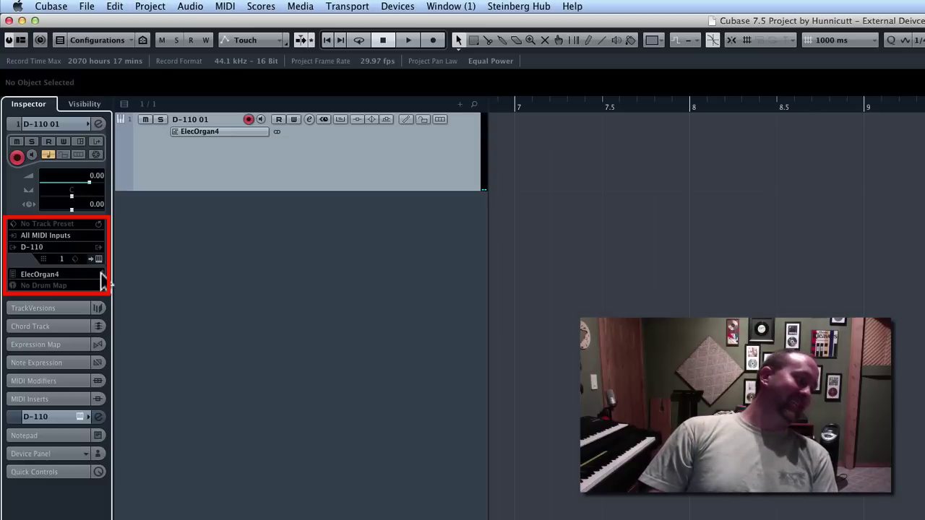
pyautogui.click(102, 281)
pyautogui.click(102, 281)
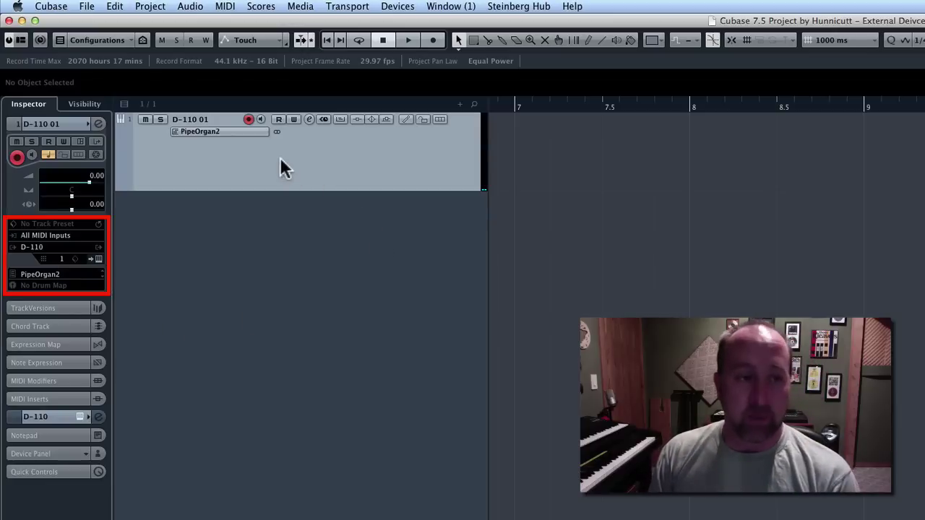
# Enable monitoring on the D-110 track and step back to ElecPiano4
pyautogui.click(261, 121)
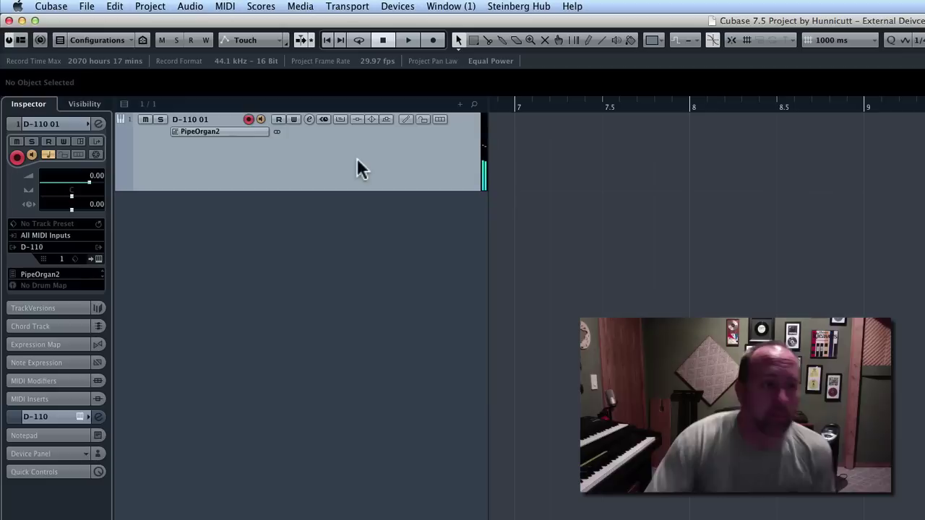
pyautogui.click(103, 270)
pyautogui.click(102, 272)
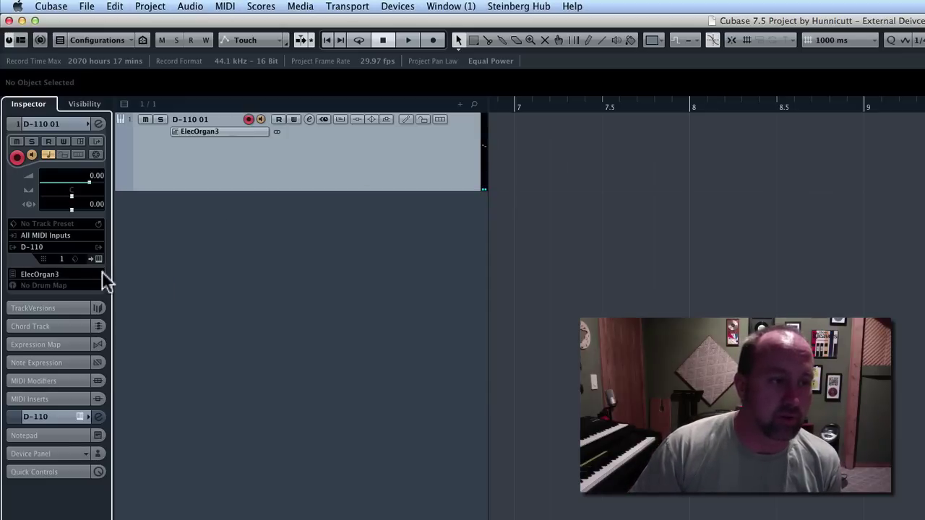
pyautogui.click(102, 271)
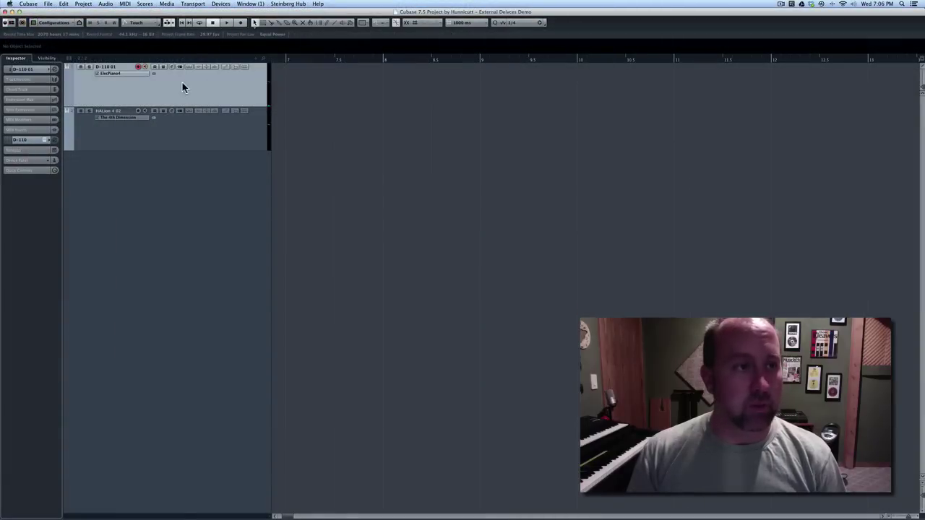
pyautogui.click(51, 4)
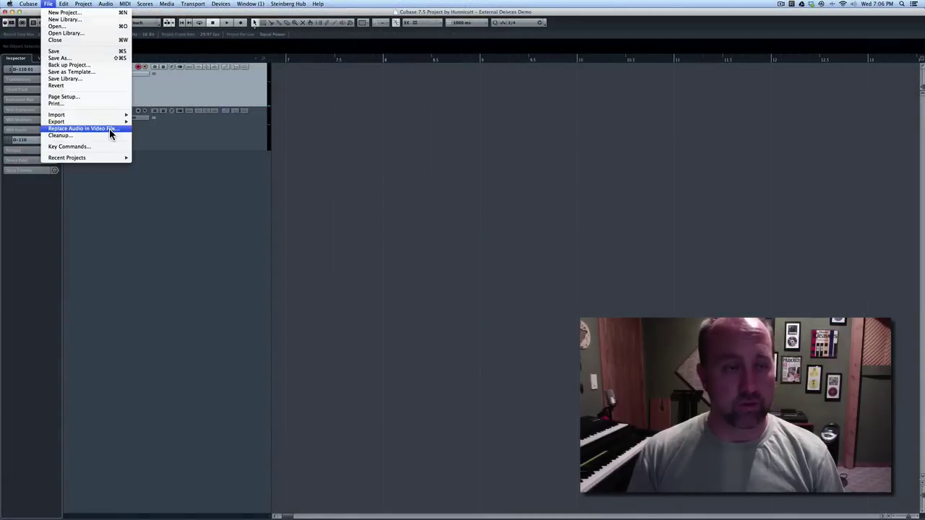
pyautogui.click(213, 192)
pyautogui.click(242, 3)
pyautogui.moveTo(193, 3)
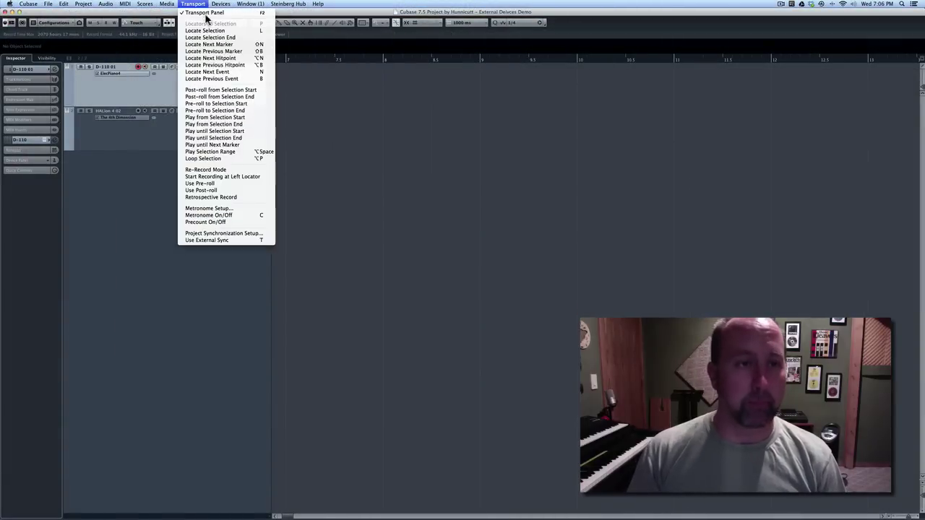
pyautogui.moveTo(221, 4)
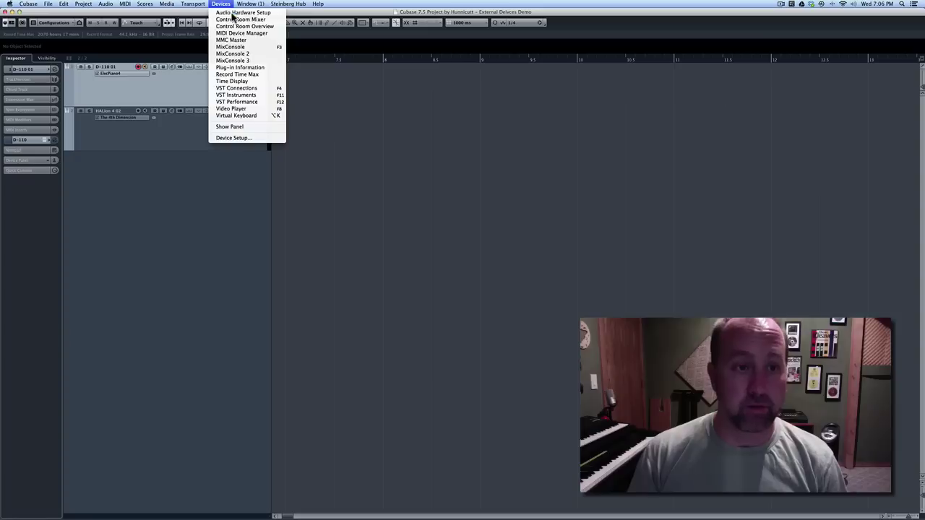
pyautogui.click(226, 88)
pyautogui.click(571, 99)
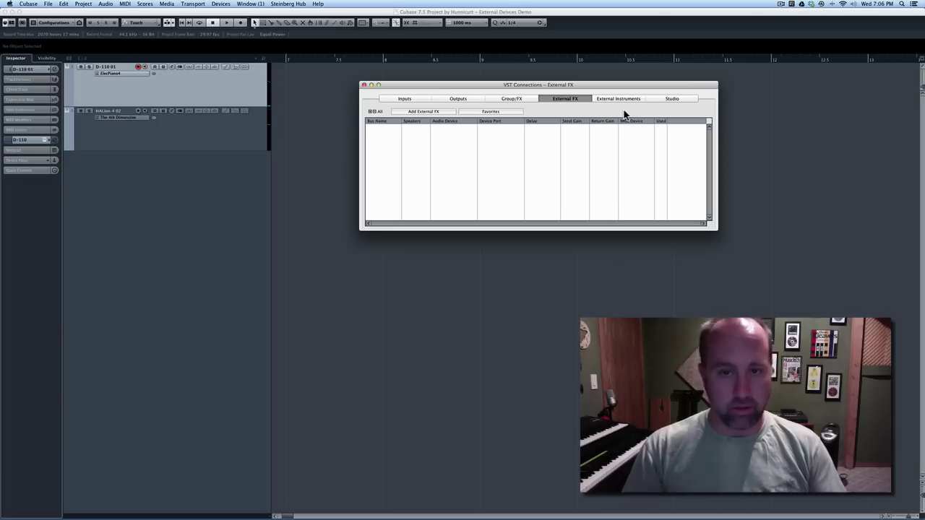
pyautogui.click(364, 85)
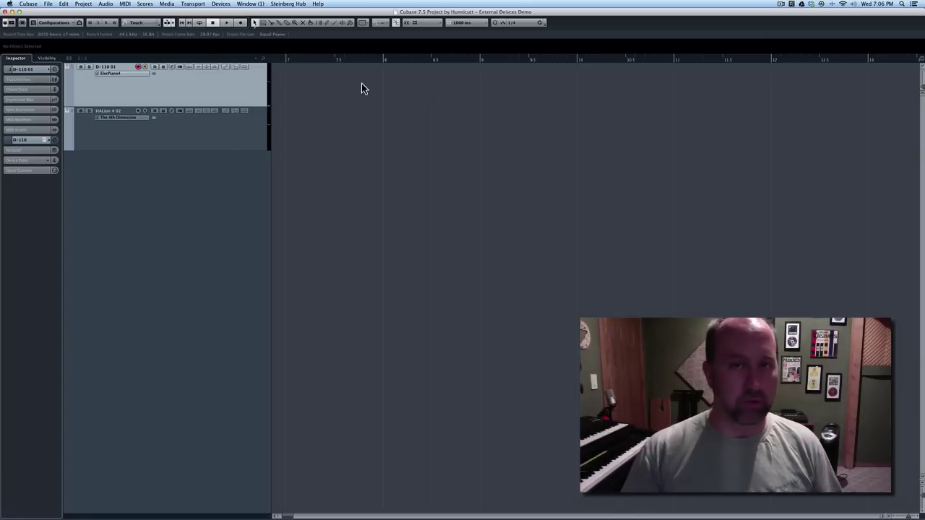
pyautogui.click(148, 134)
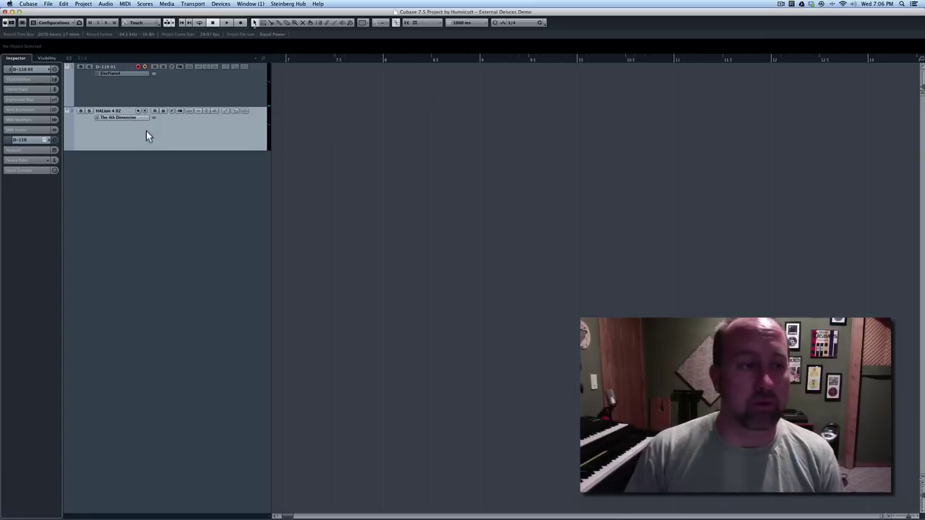
# Open File > Export > Audio Mixdown and enable Real-Time Export
pyautogui.click(100, 3)
pyautogui.moveTo(94, 4)
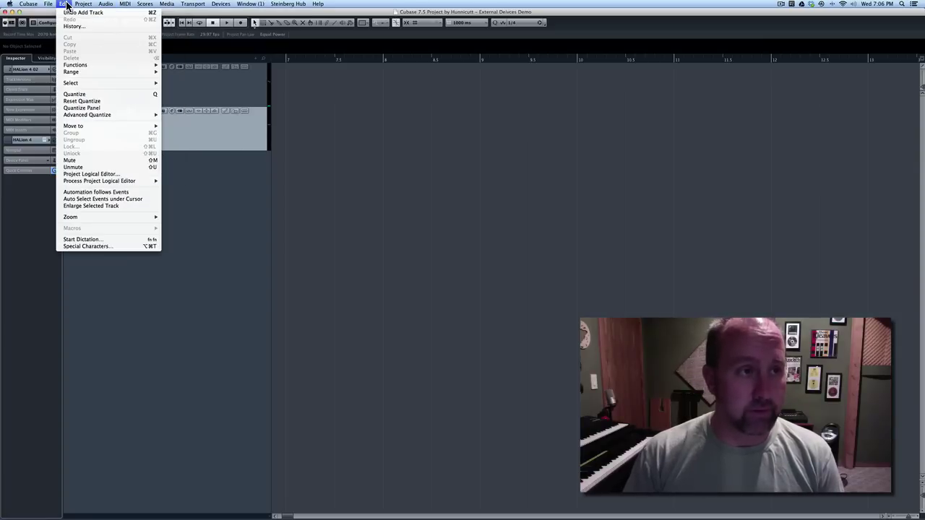
pyautogui.moveTo(50, 3)
pyautogui.moveTo(60, 122)
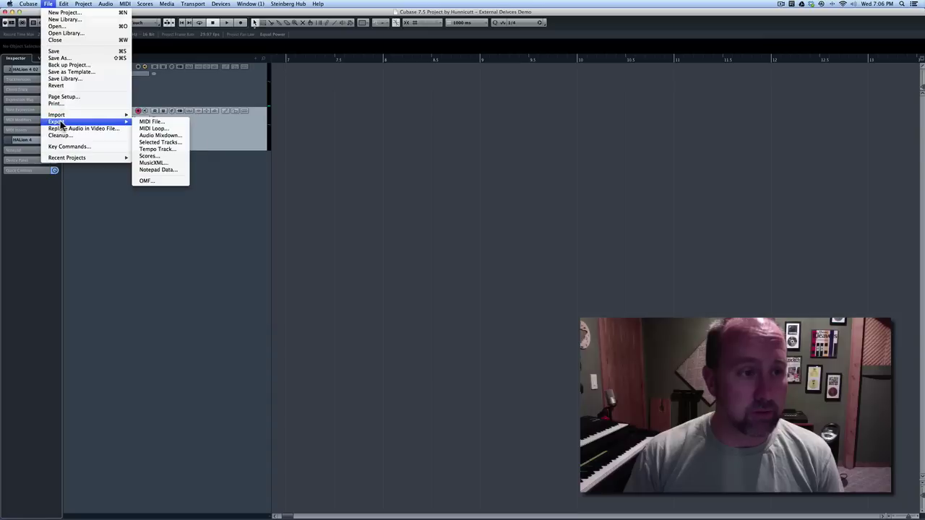
pyautogui.click(167, 136)
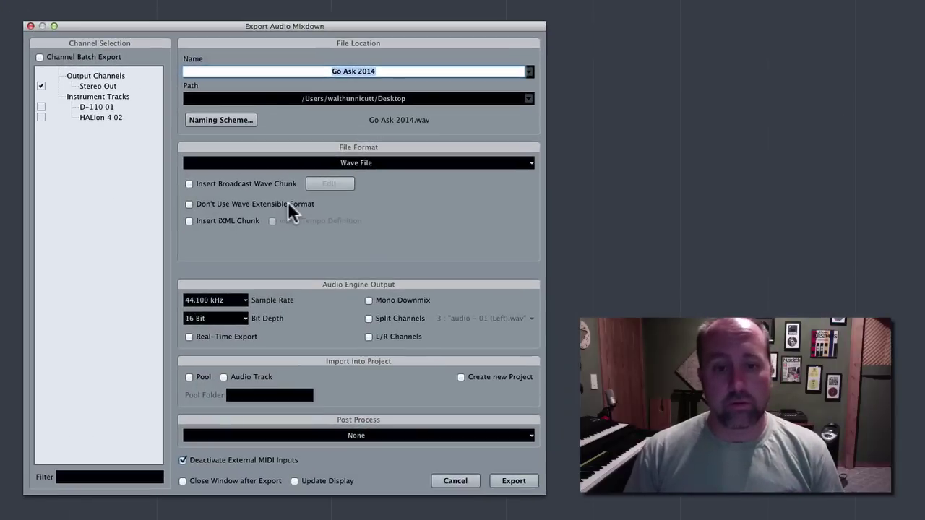
pyautogui.click(189, 337)
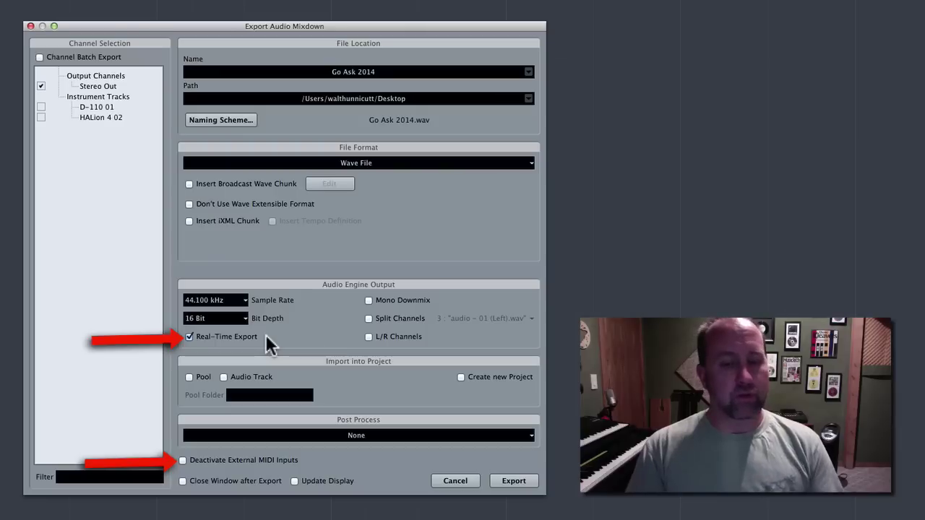
pyautogui.click(189, 337)
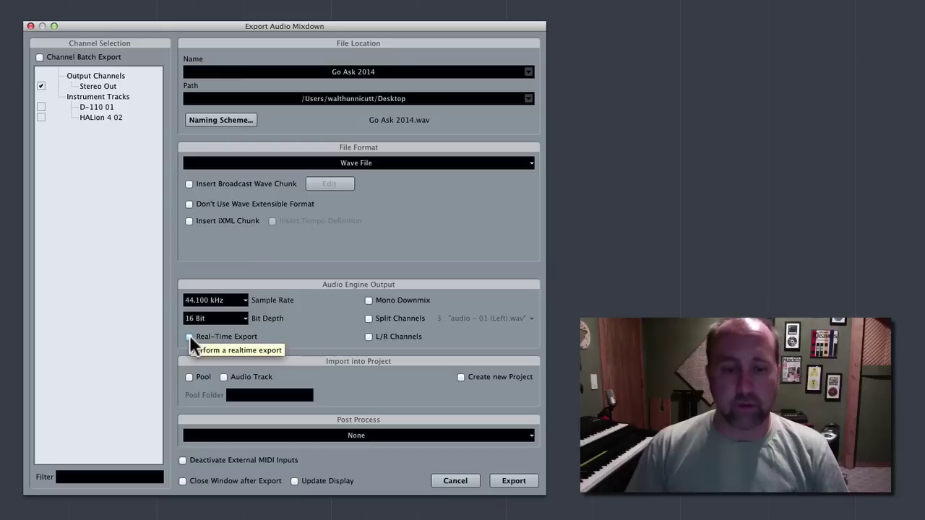
pyautogui.click(189, 337)
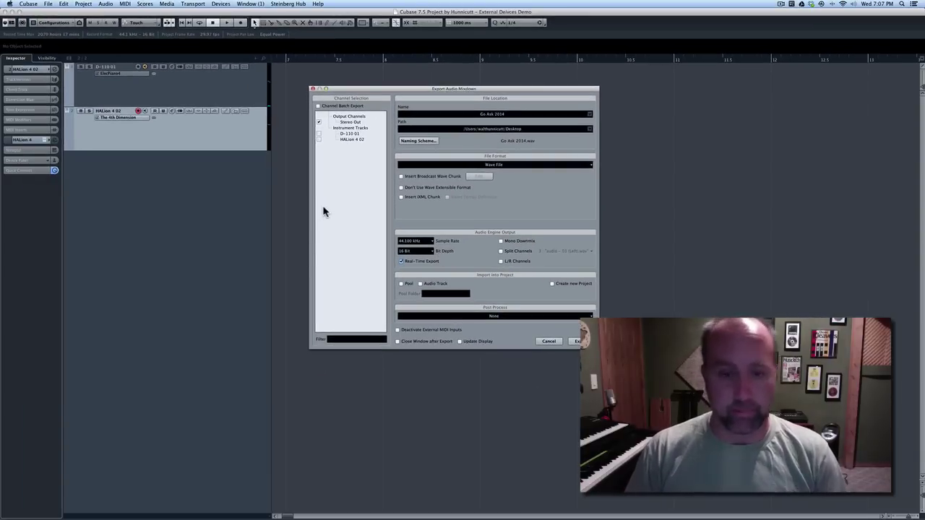
pyautogui.click(550, 343)
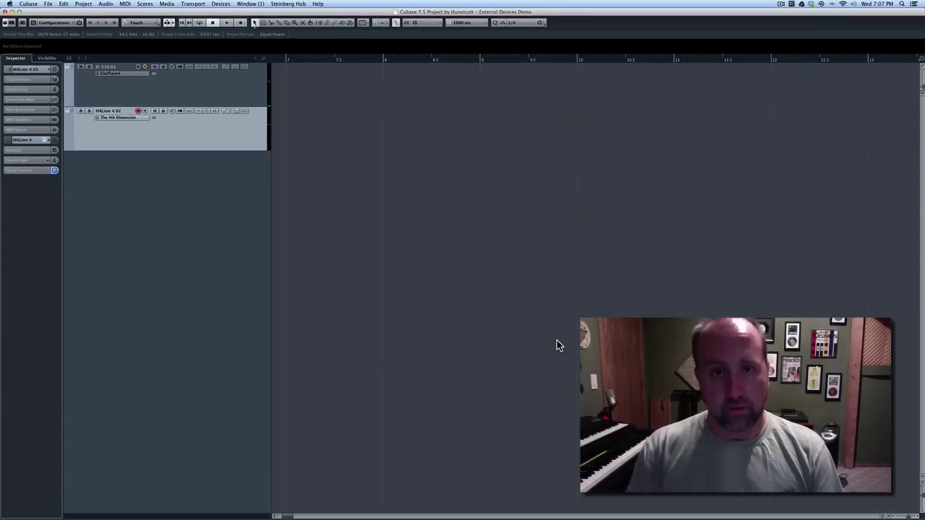